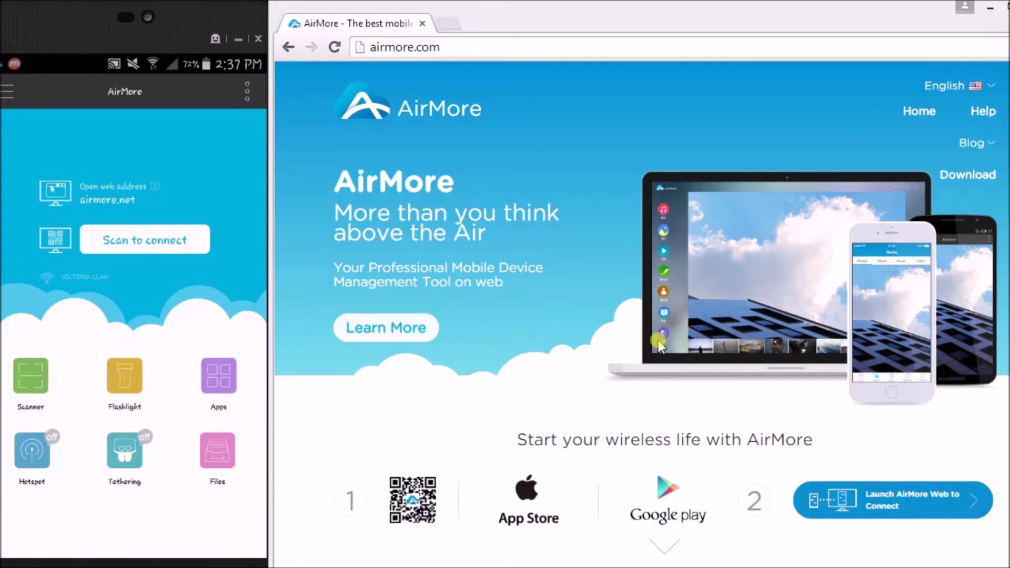
Step: Launch AirMore Web and accept the connection request on the Samsung phone
left_click(874, 509)
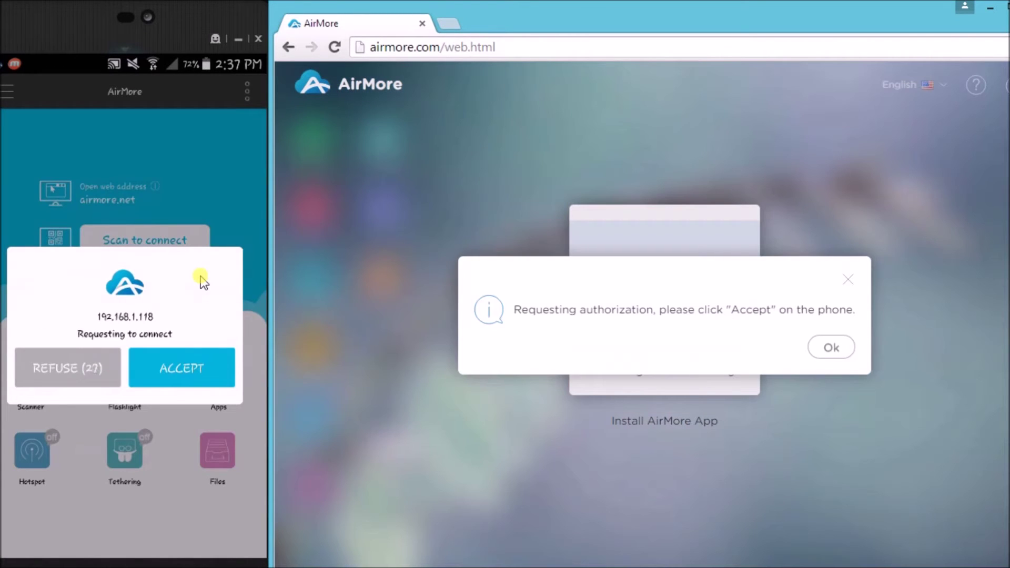
left_click(178, 370)
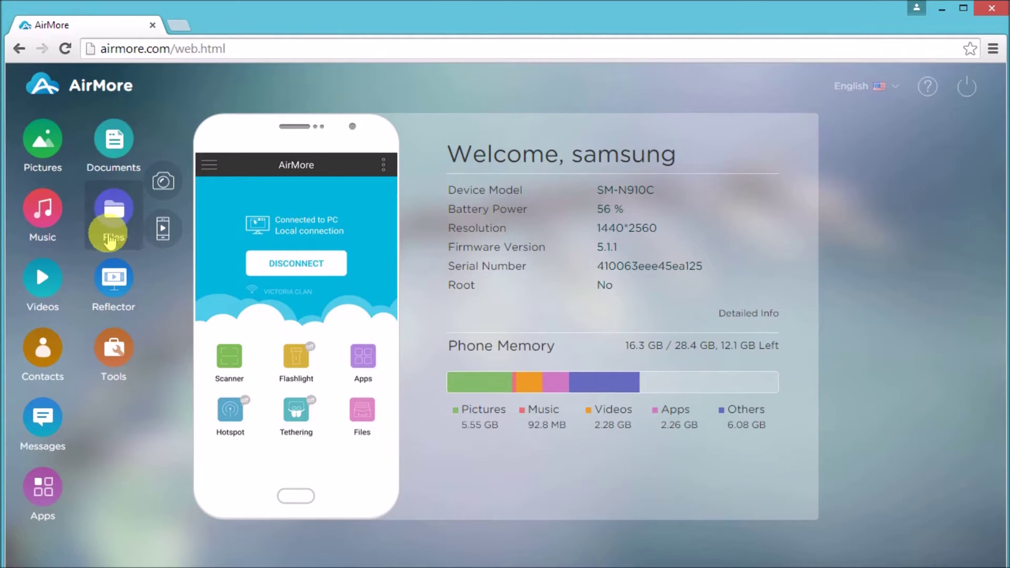
Step: Open the Files manager to browse the phone's ExtSDCard contents
left_click(113, 217)
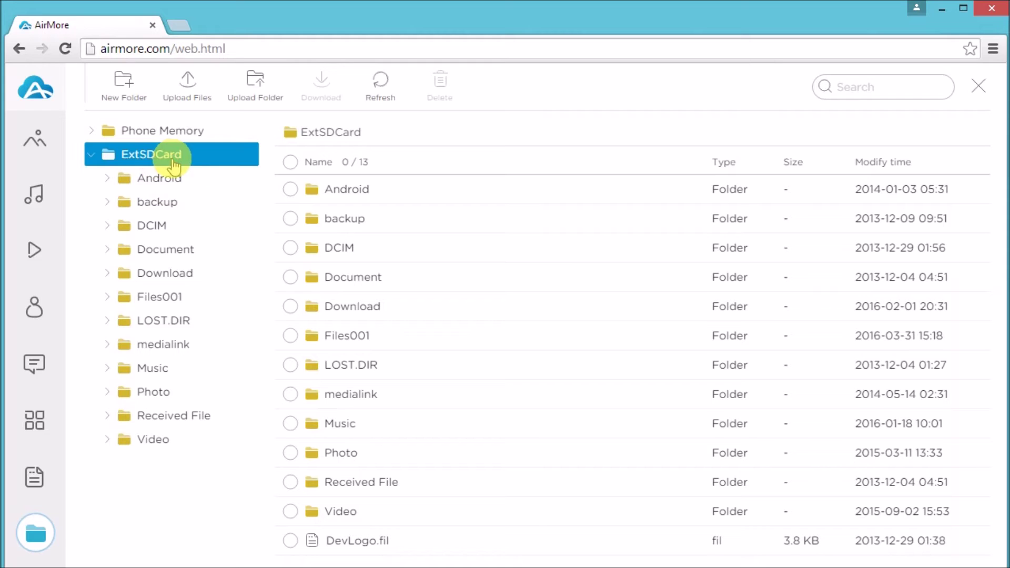
Step: Create a folder named 'new' in the SD card root and select it
left_click(125, 86)
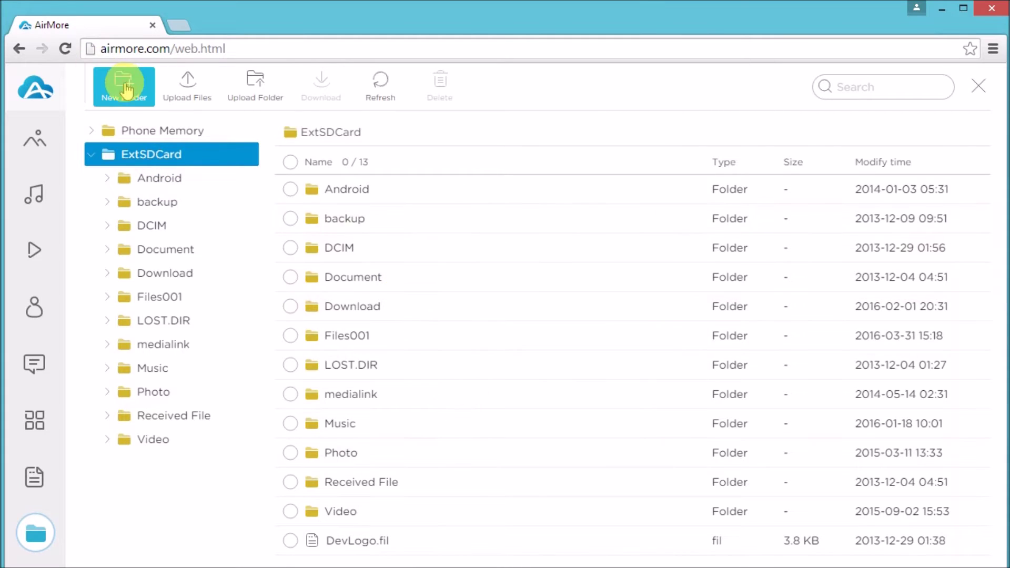
left_click(488, 324)
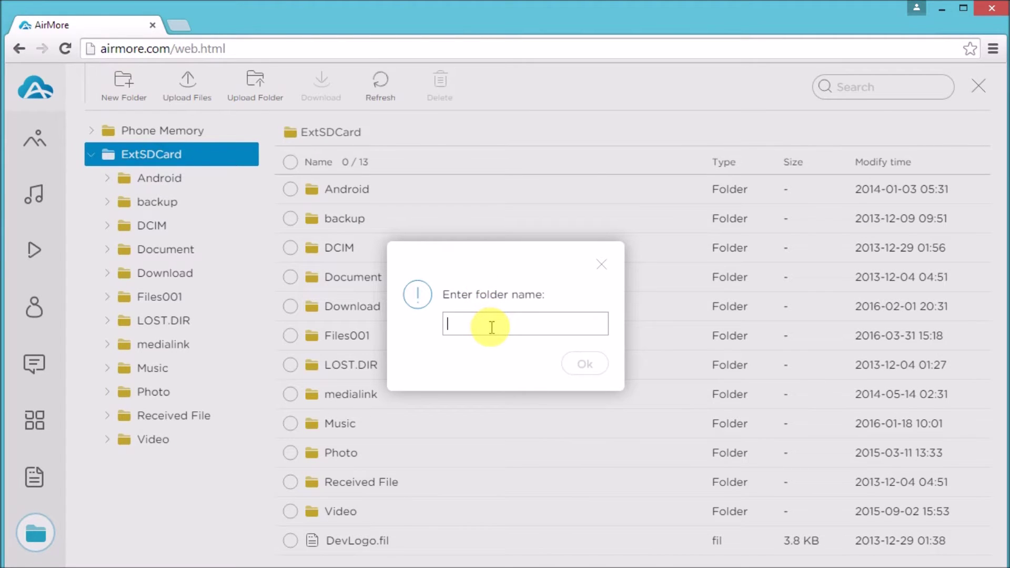
type("new")
left_click(584, 364)
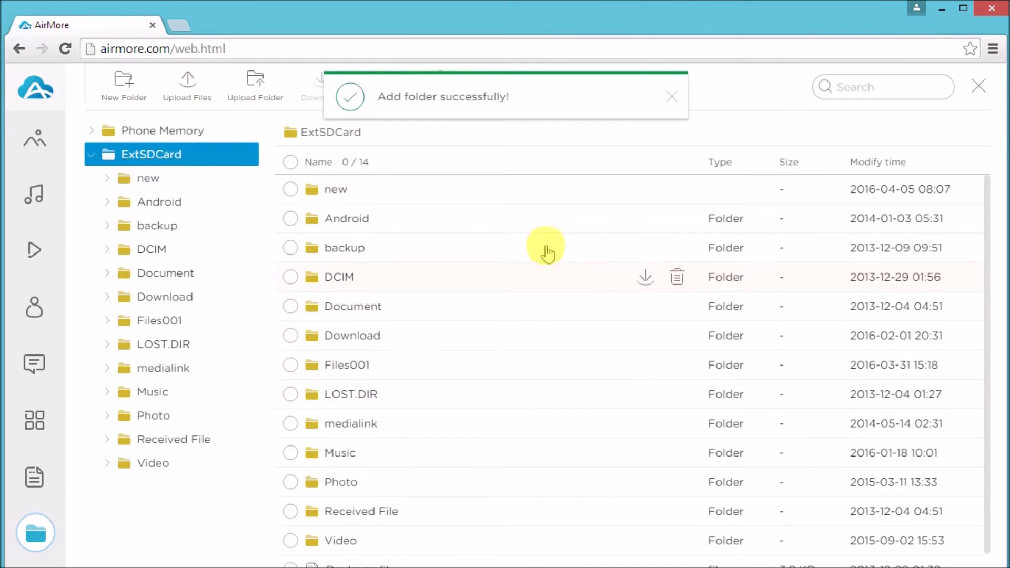
left_click(325, 189)
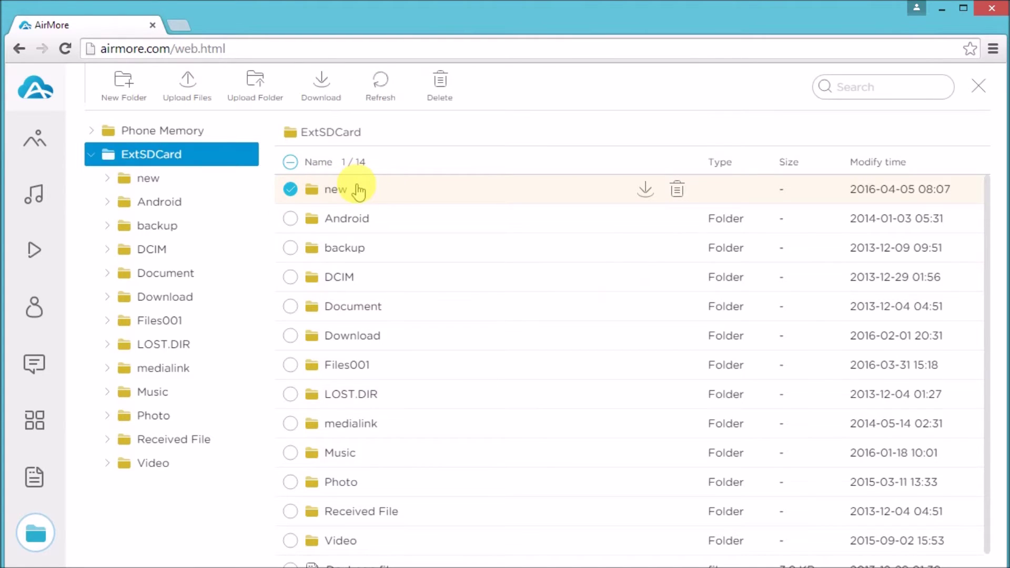
left_click(193, 90)
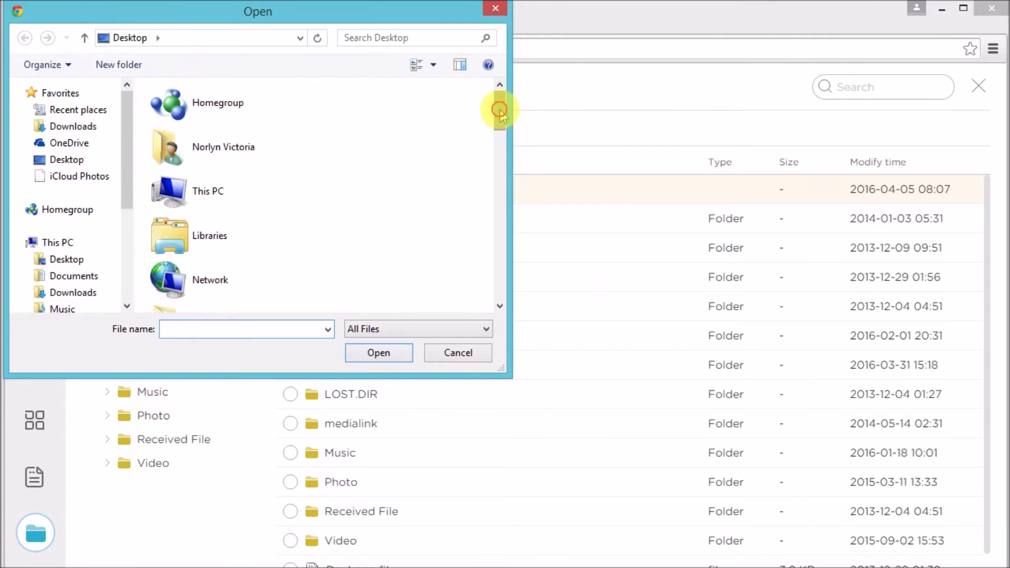
left_click_drag(499, 107, 492, 206)
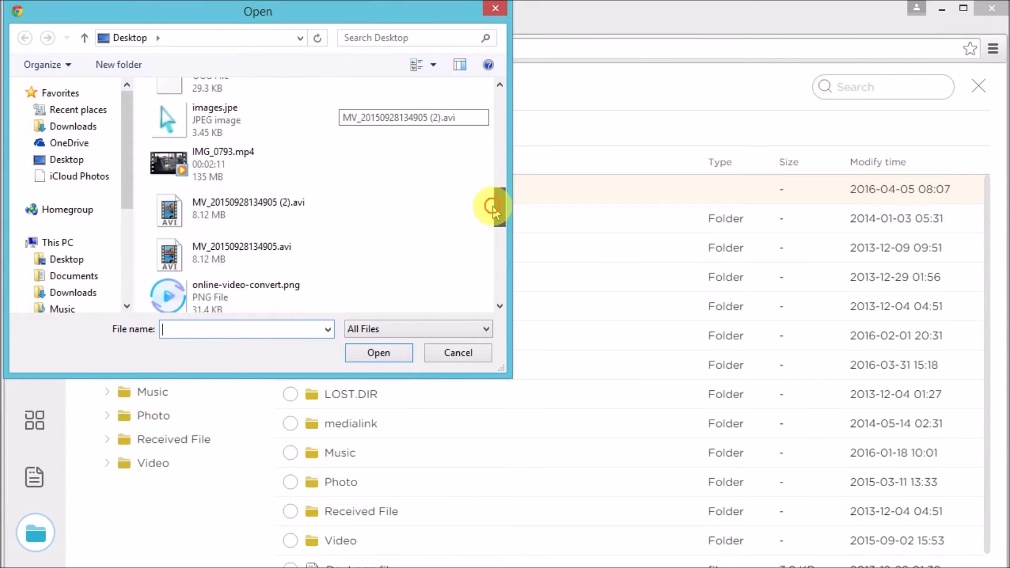
Step: Upload IMG_0793.mp4 from the Desktop to the SD card, then deselect the 'new' folder
left_click(237, 170)
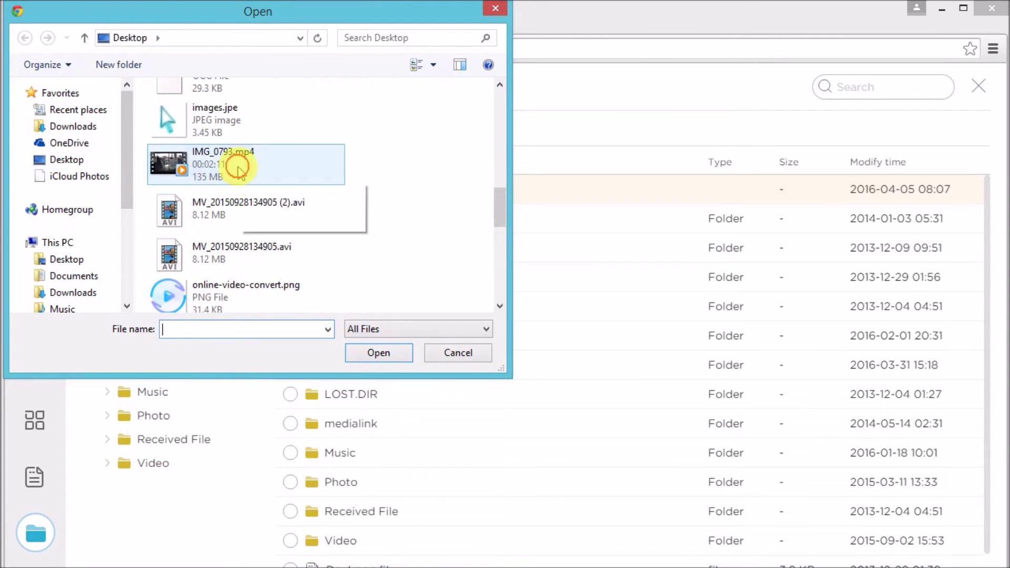
left_click(238, 168)
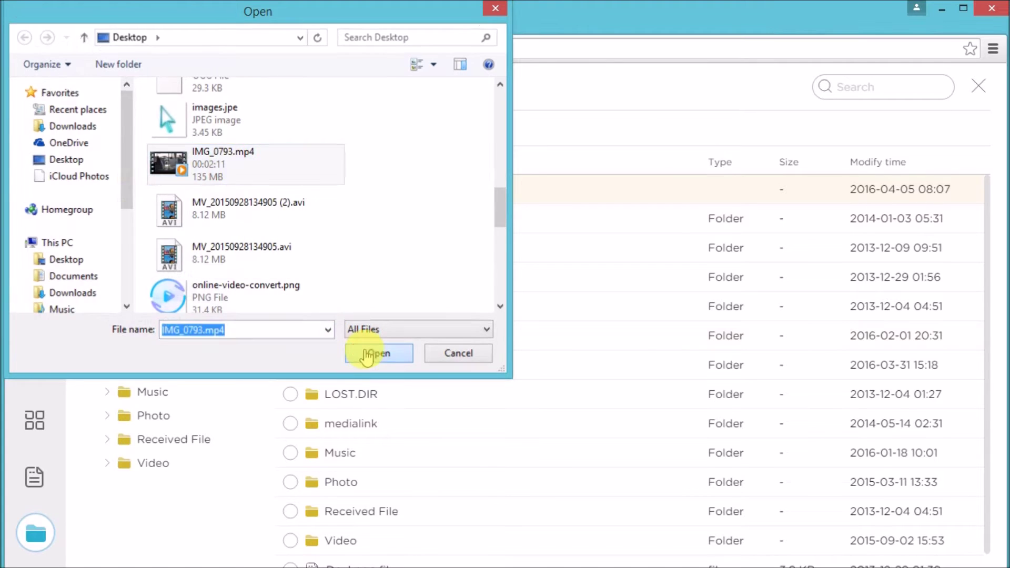
left_click(378, 353)
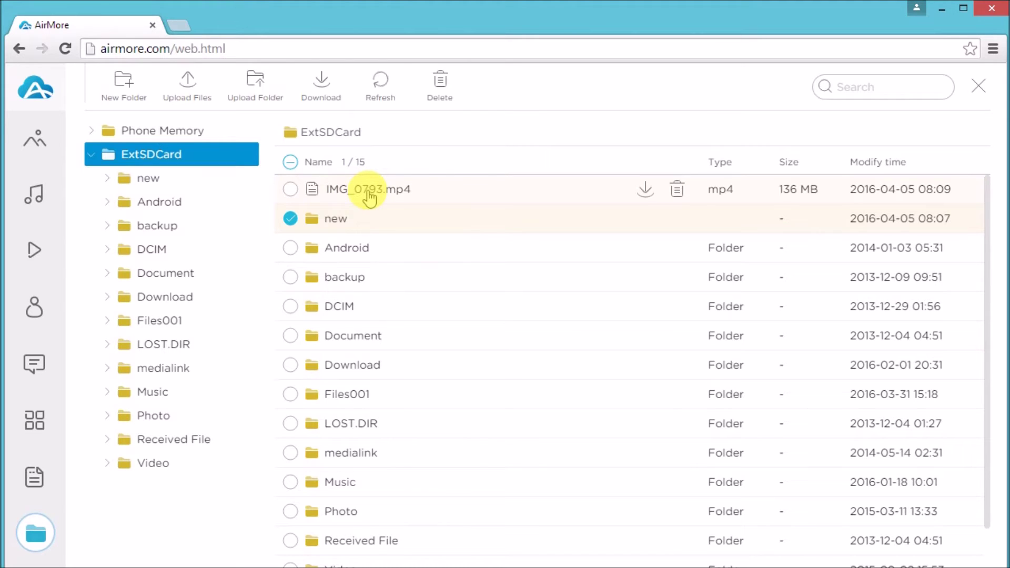
left_click(289, 218)
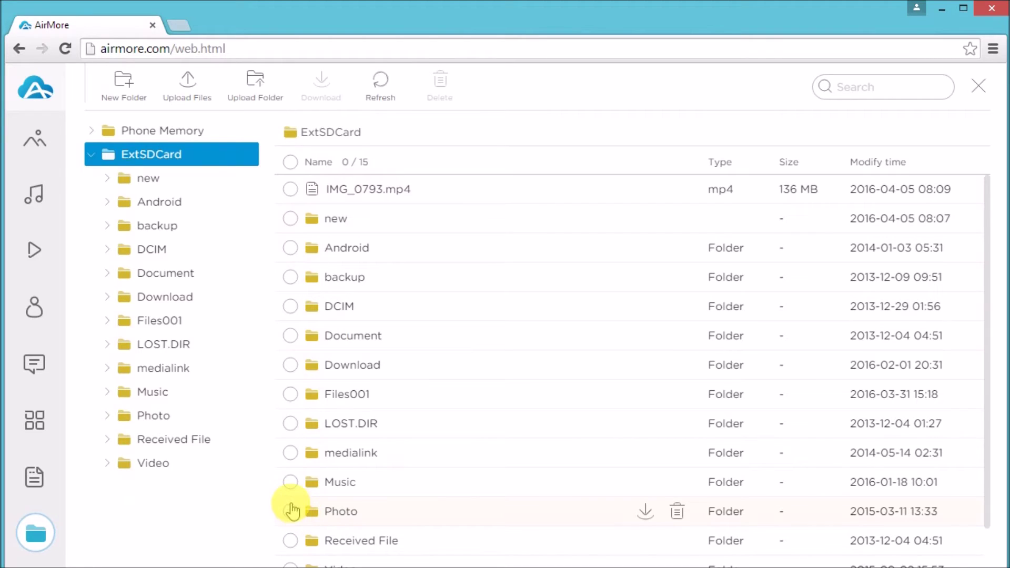
left_click(254, 85)
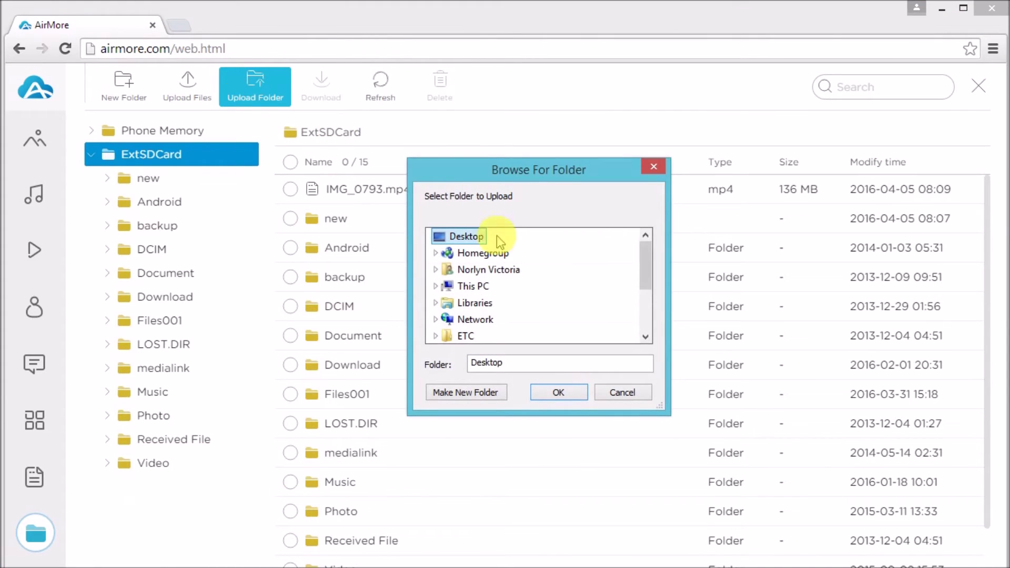
left_click_drag(645, 253, 645, 298)
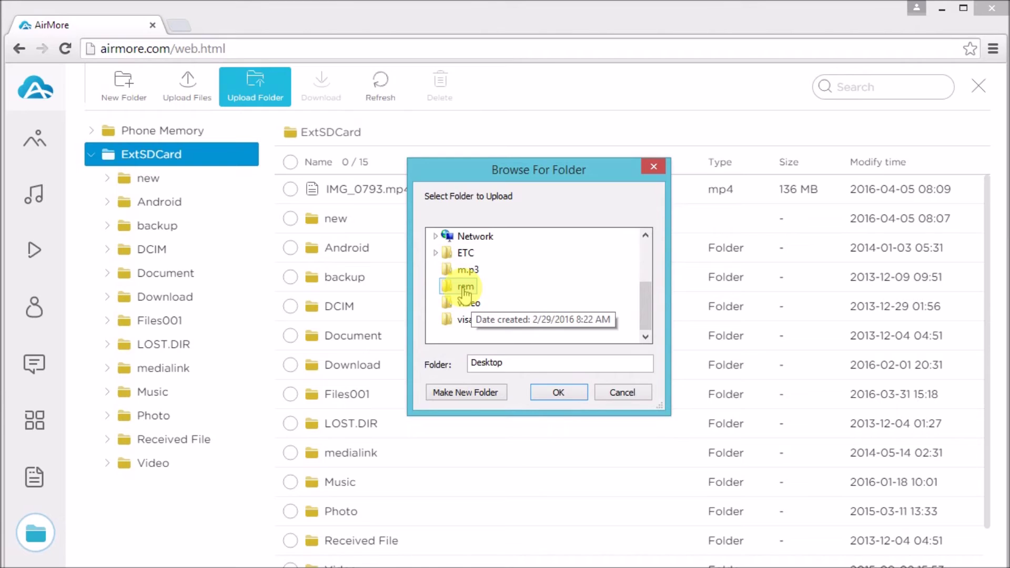
left_click(663, 167)
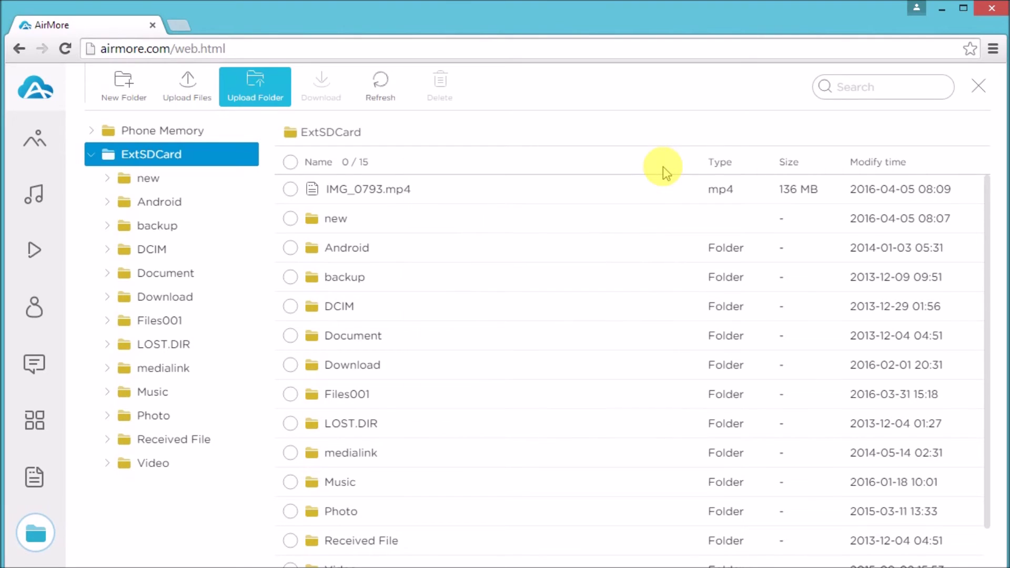
mouse_move(341, 511)
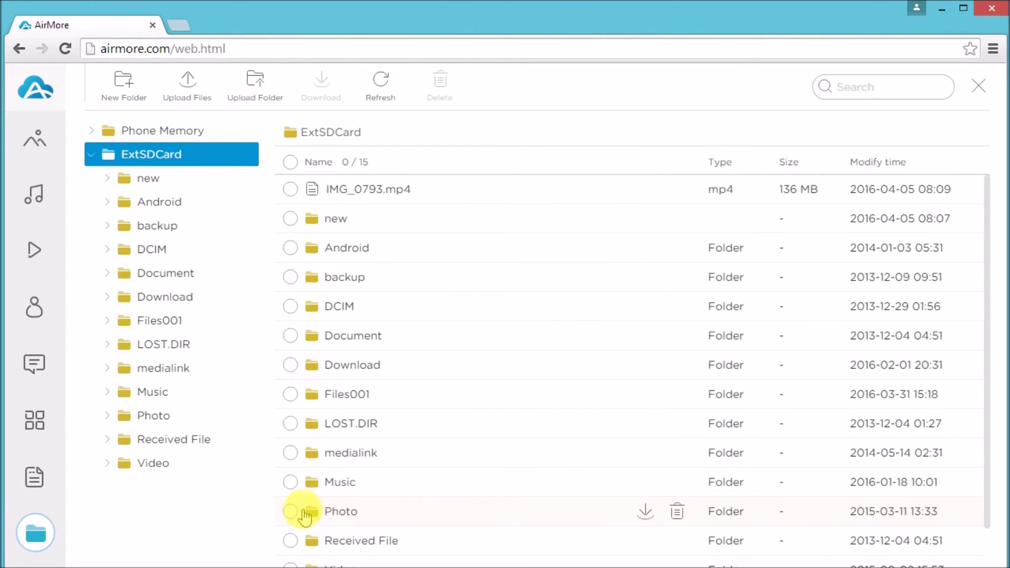
left_click(290, 512)
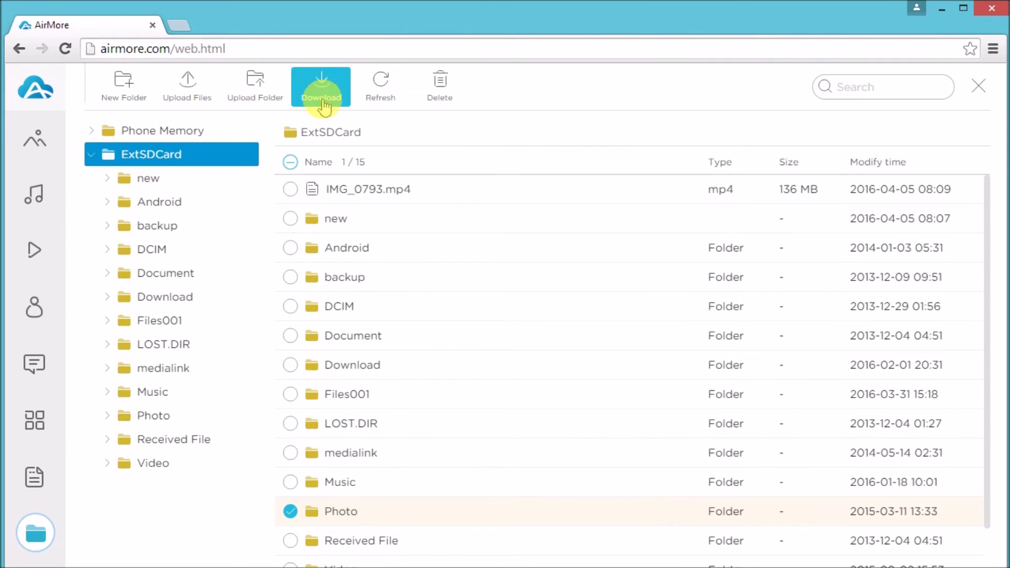
Step: Download only the Music folder as Files_airmore.zip, then clear the selection
left_click(290, 482)
left_click(291, 513)
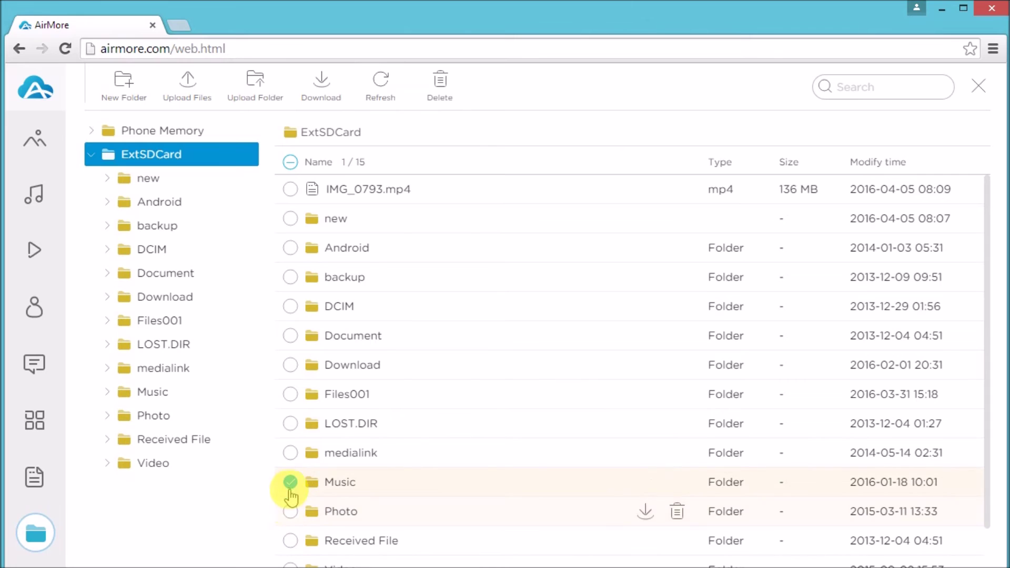
left_click(326, 96)
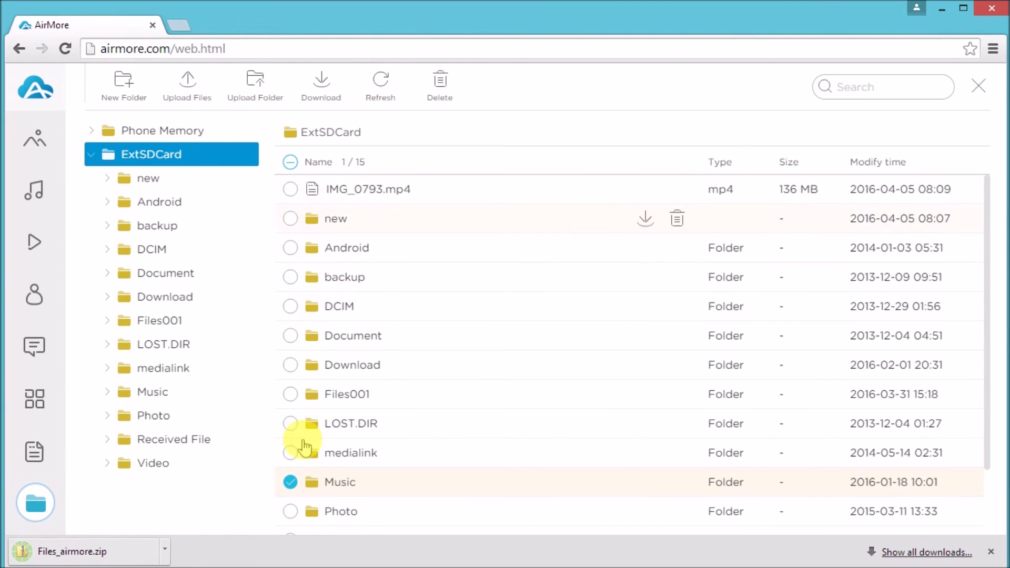
left_click(289, 482)
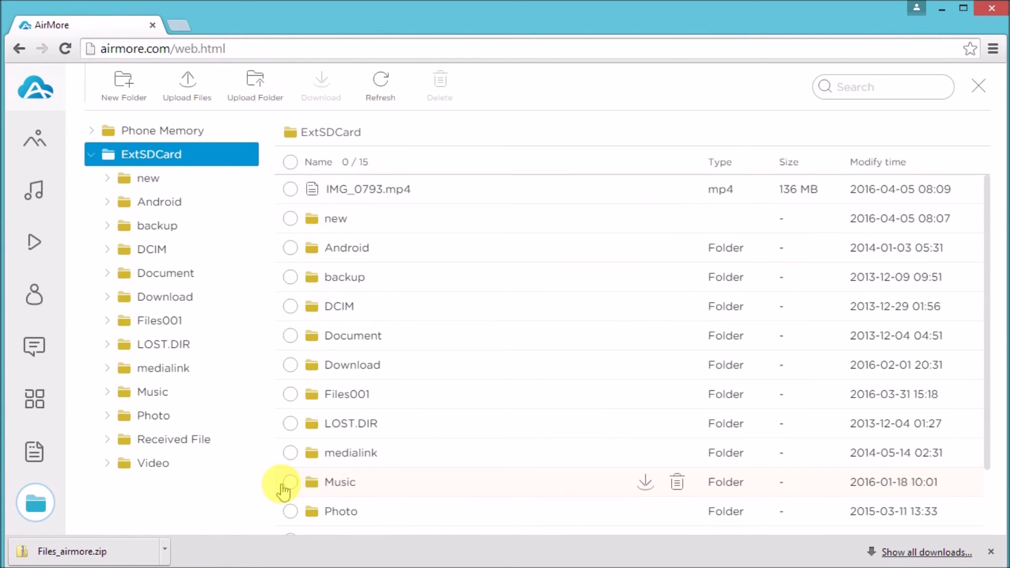
Step: Delete IMG_0793.mp4 from the SD card, leaving 14 items listed
left_click(291, 189)
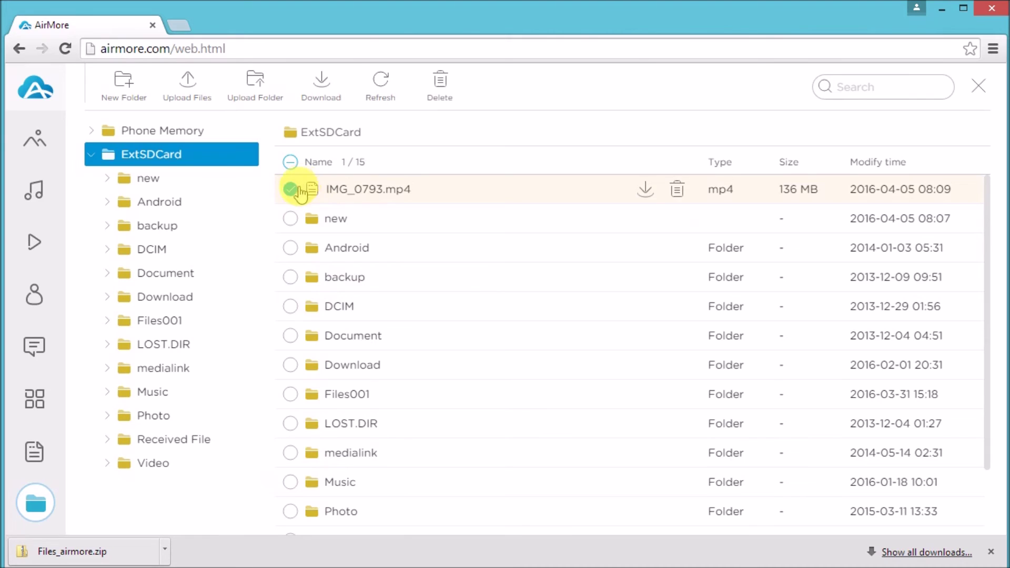
left_click(440, 85)
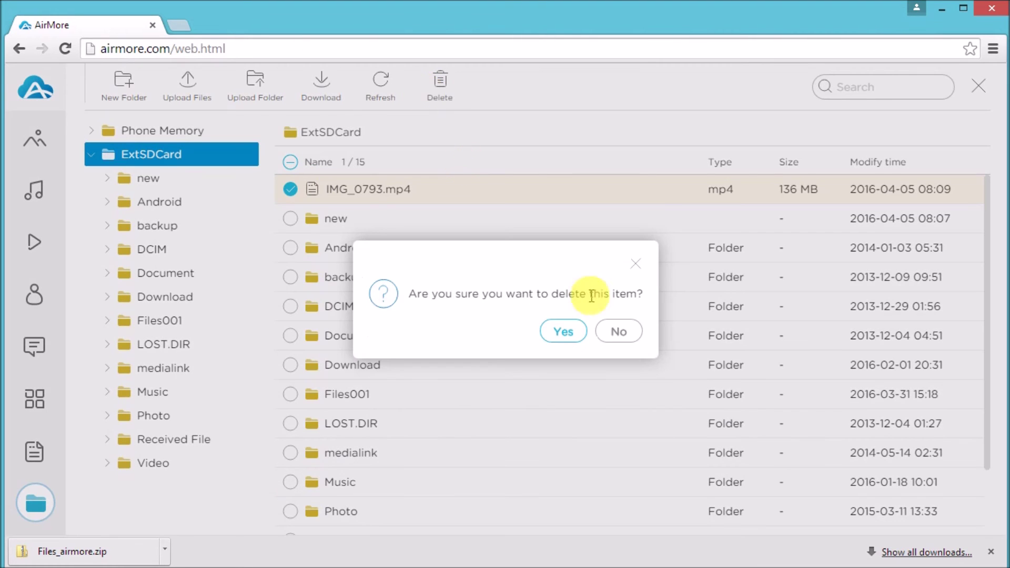
left_click(563, 332)
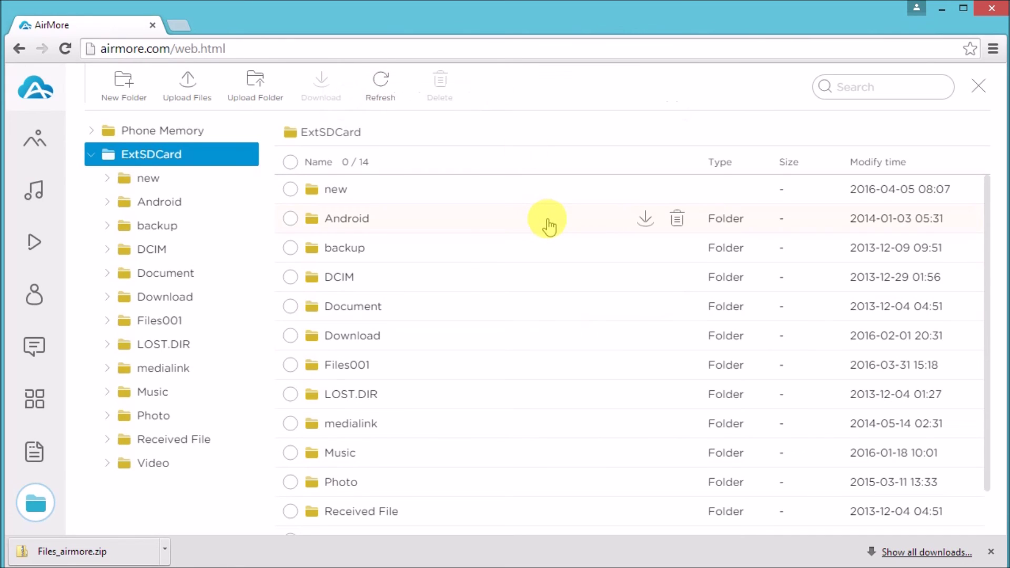
Step: Return to the device overview and disconnect the Samsung phone, confirming with Yes
left_click(30, 95)
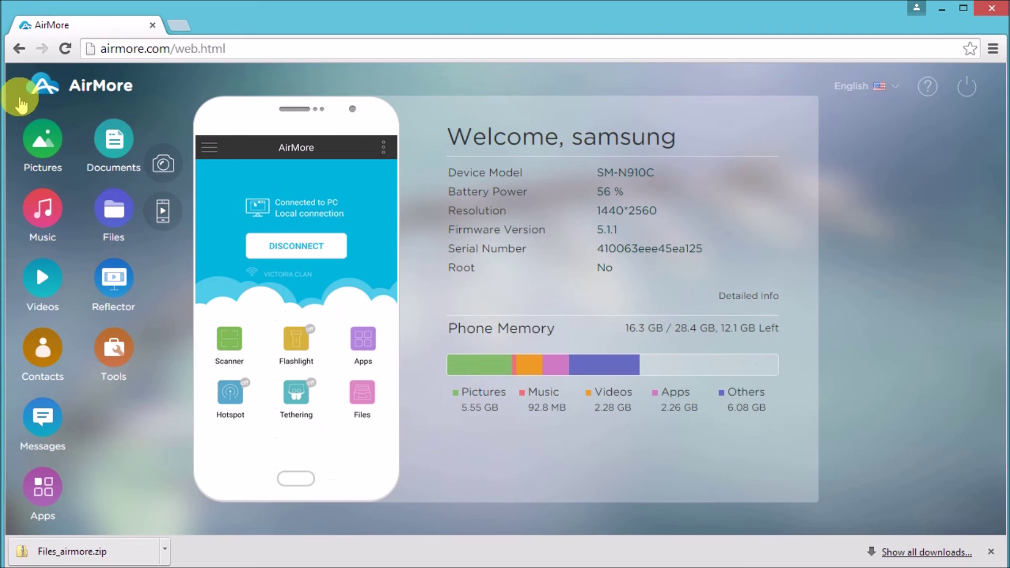
left_click(966, 86)
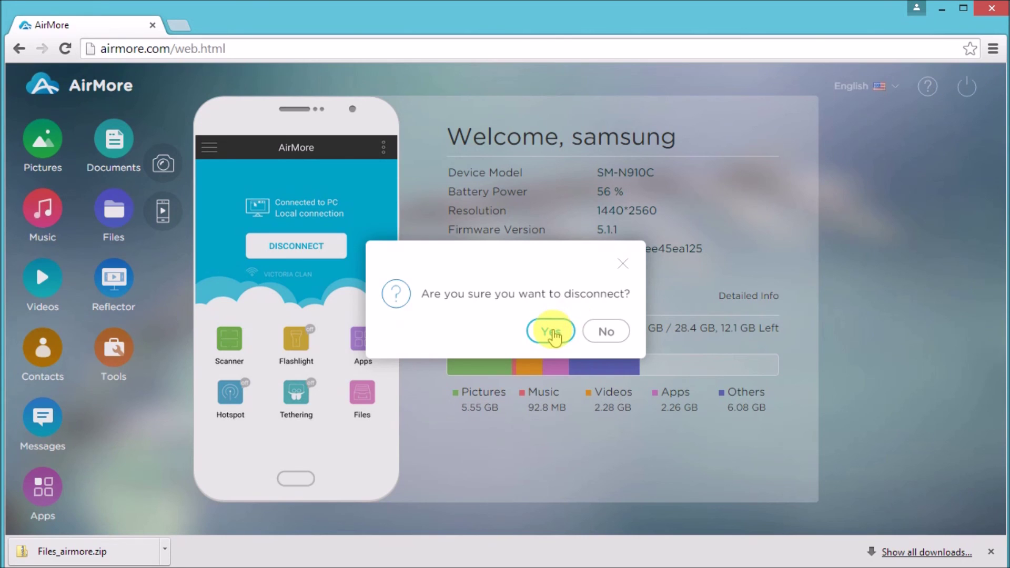
left_click(551, 331)
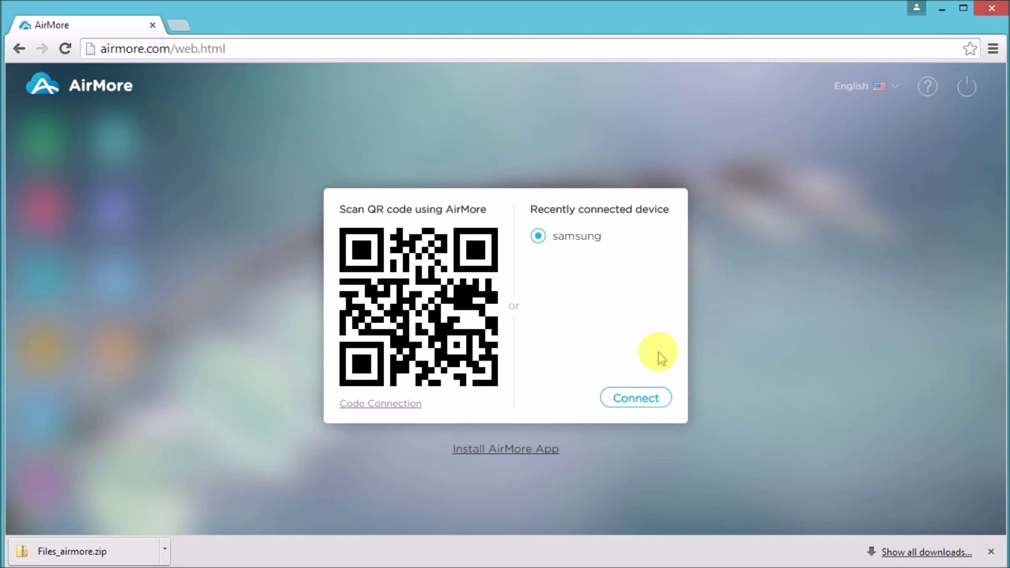